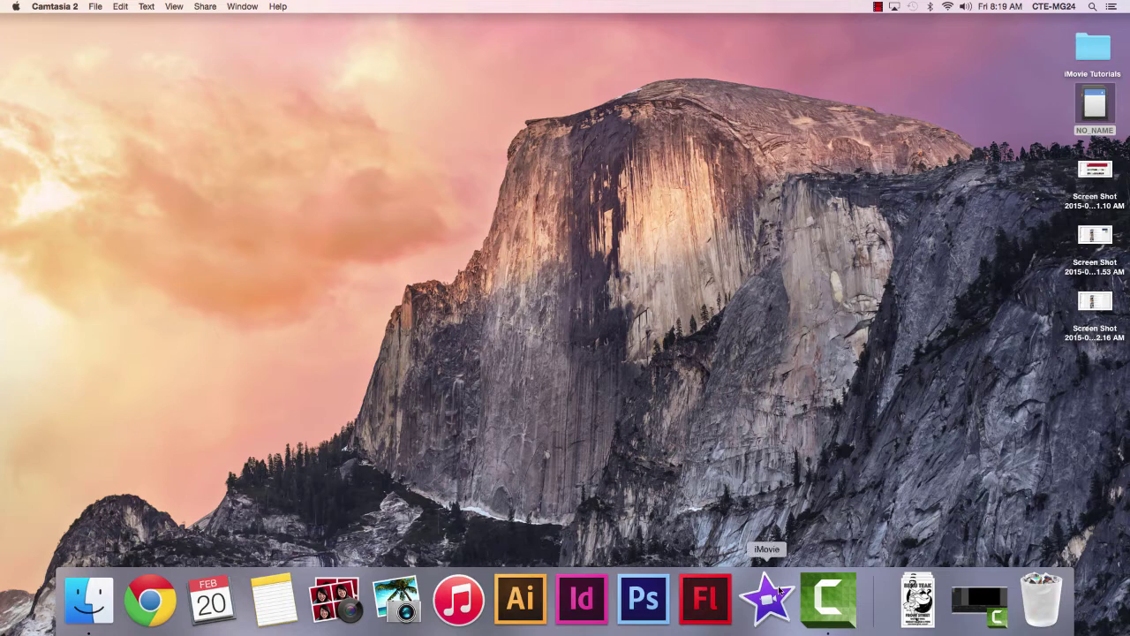
Launch iMovie and dismiss the What's New welcome screen to reveal the Archive Library
left_click(768, 592)
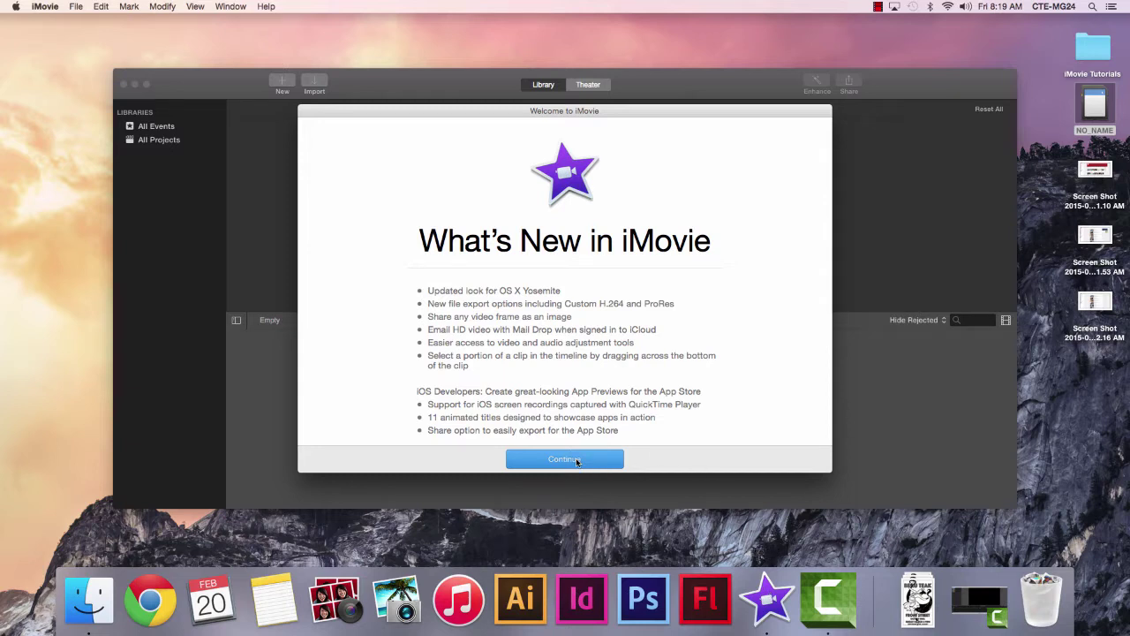
left_click(577, 460)
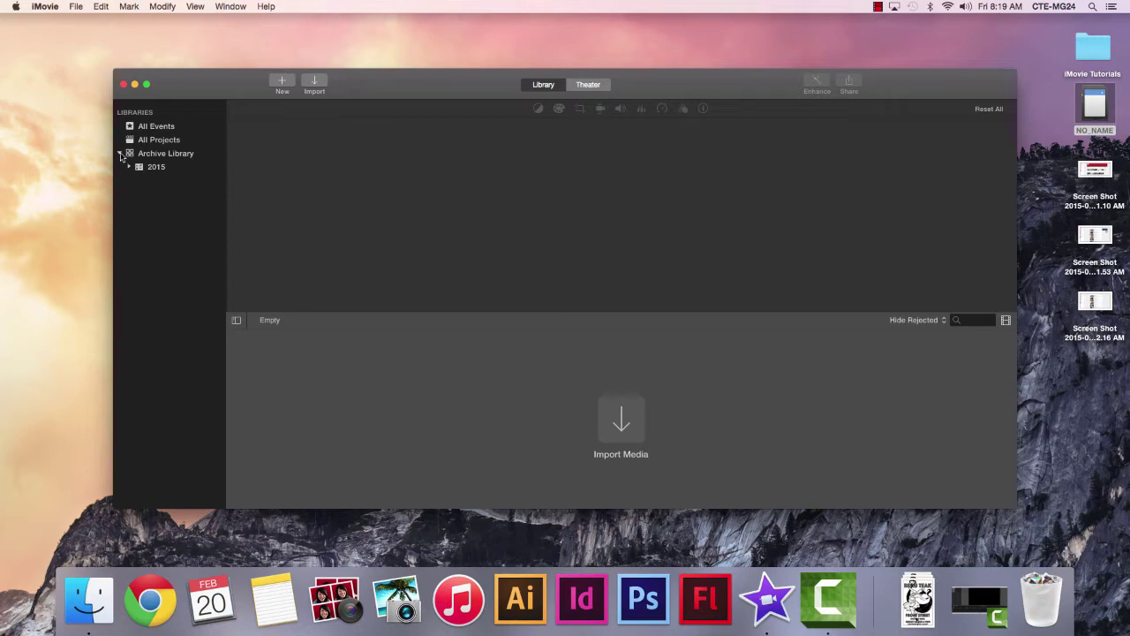
Collapse the Archive Library so its 2015 events are hidden
left_click(120, 153)
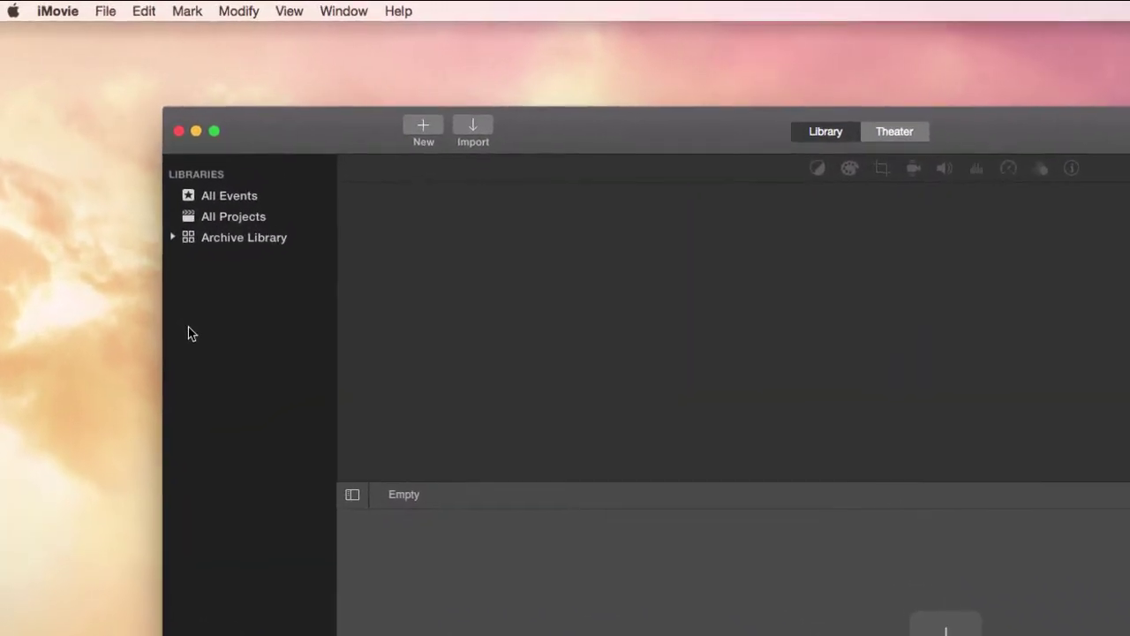
left_click(180, 250)
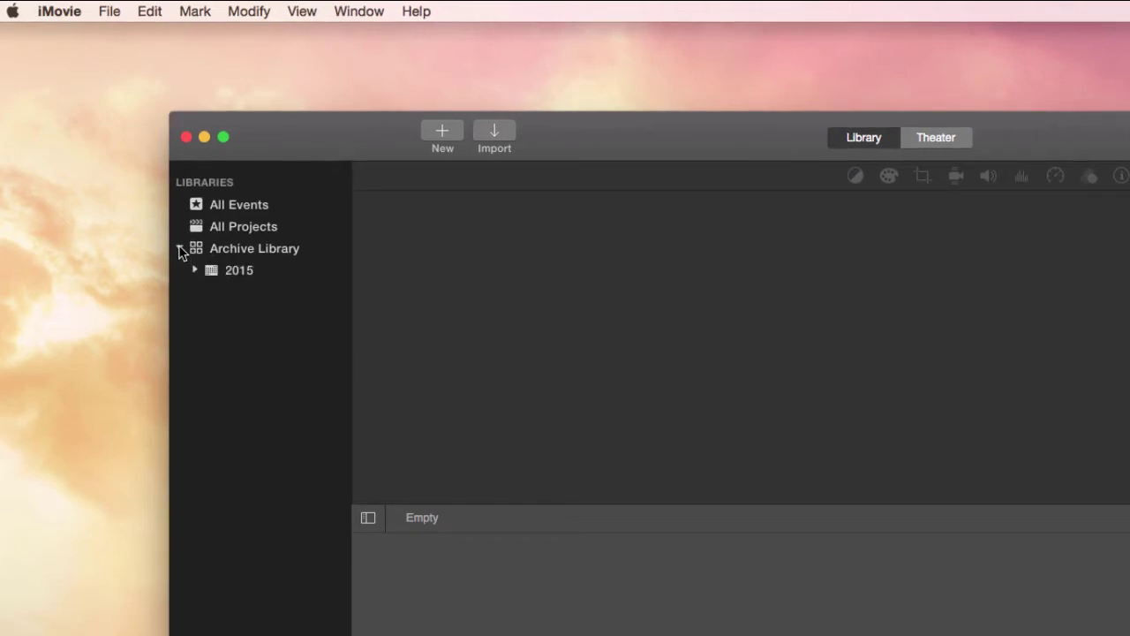
left_click(180, 250)
Create a new library via File > Open Library > New, naming it ms.per0.022015 in Movies
left_click(111, 12)
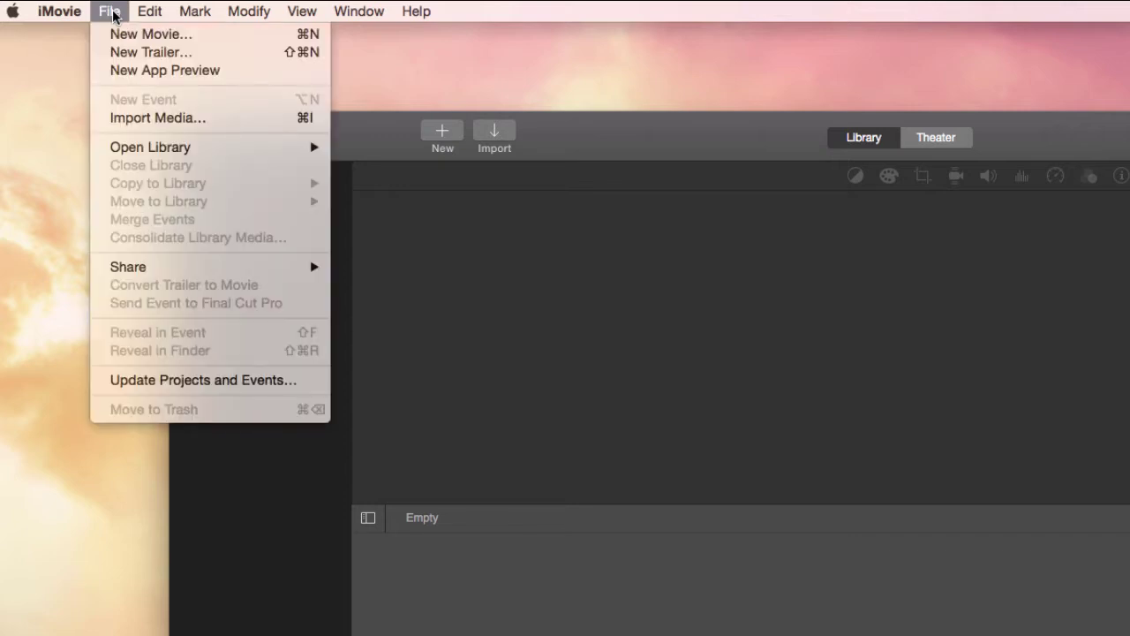
mouse_move(148, 152)
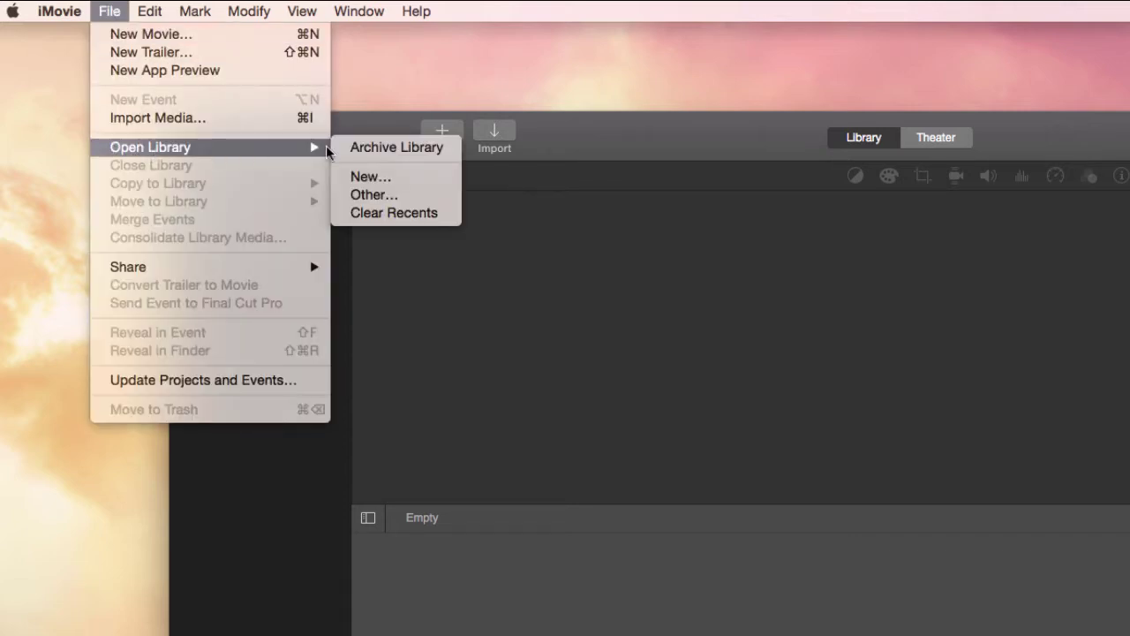
left_click(374, 180)
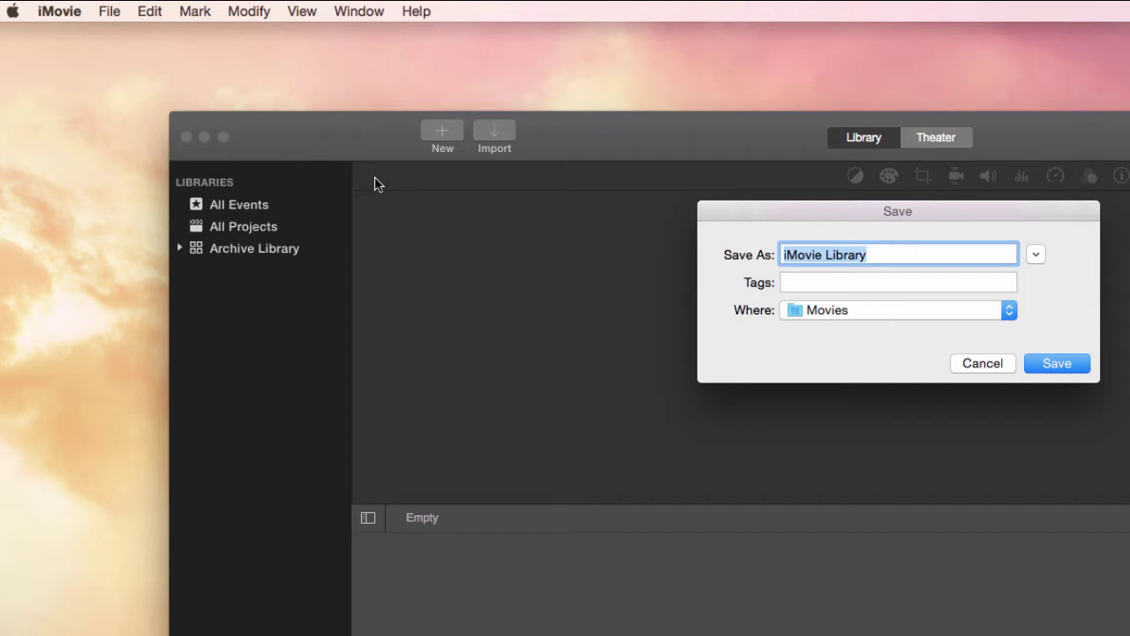
type("ms.")
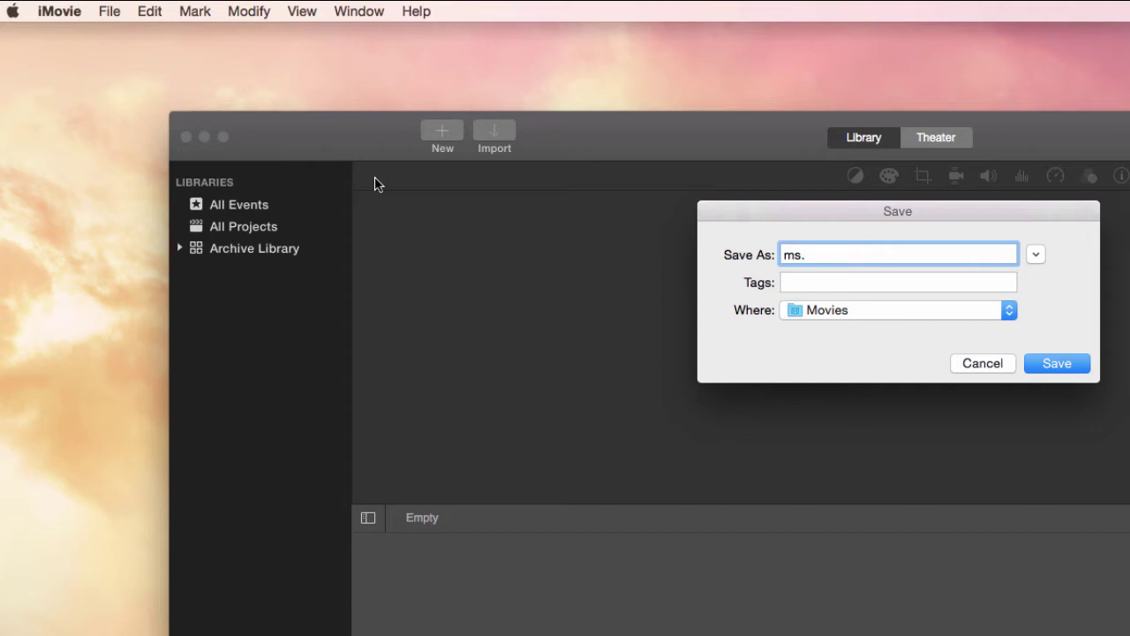
type("per0.022015")
Save the ms.per0.022015 library, check its empty 2-20-15 event, then select the library
left_click(1051, 360)
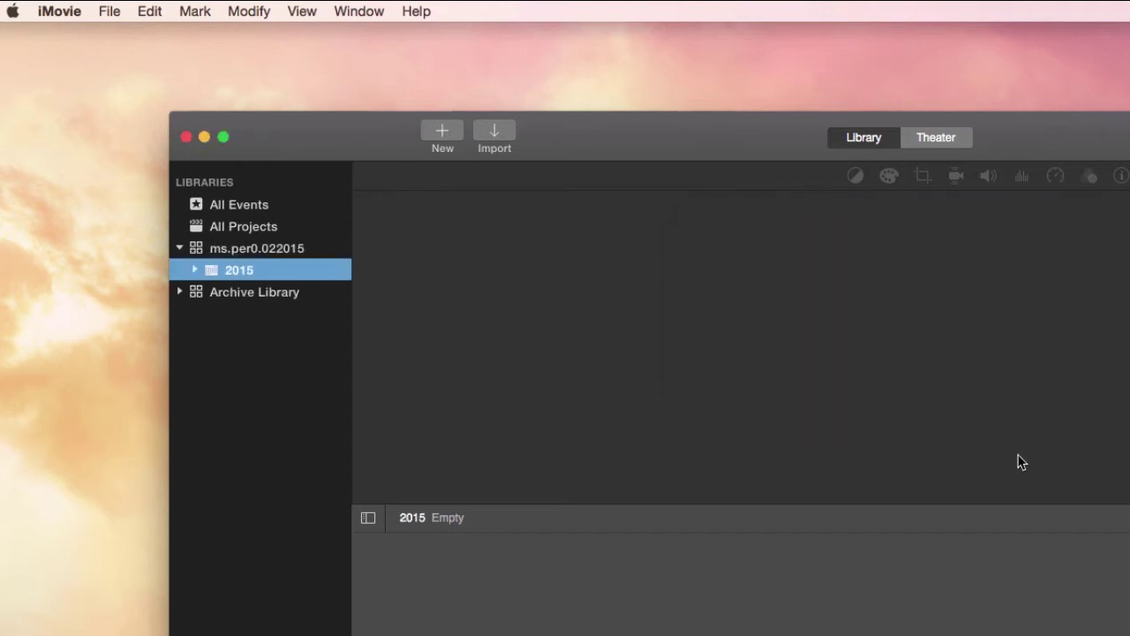
left_click(195, 270)
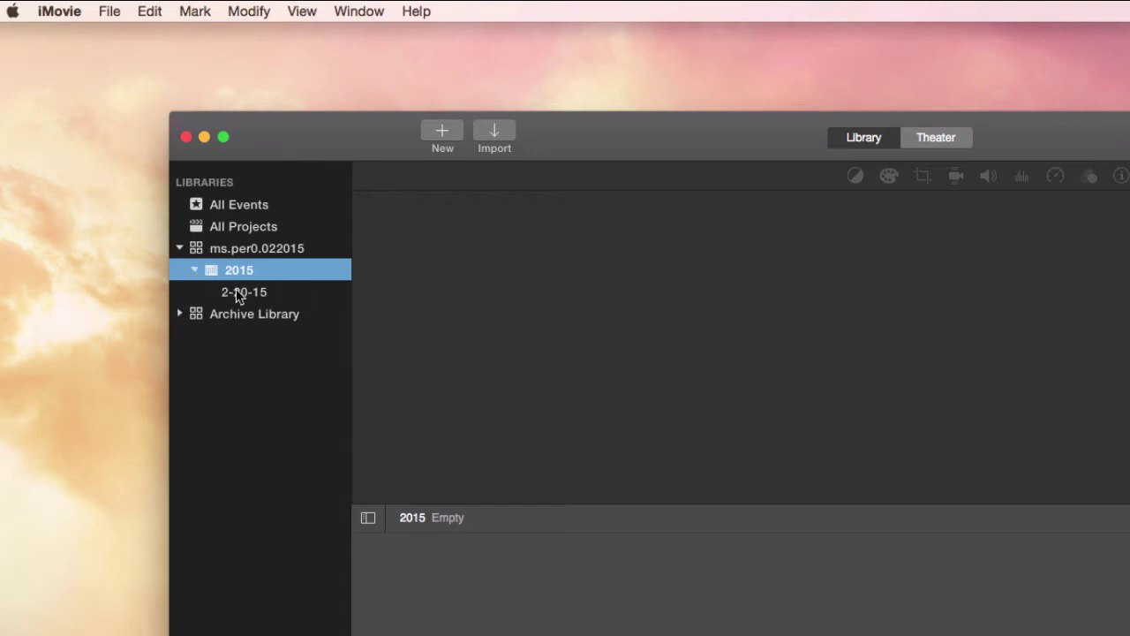
left_click(237, 293)
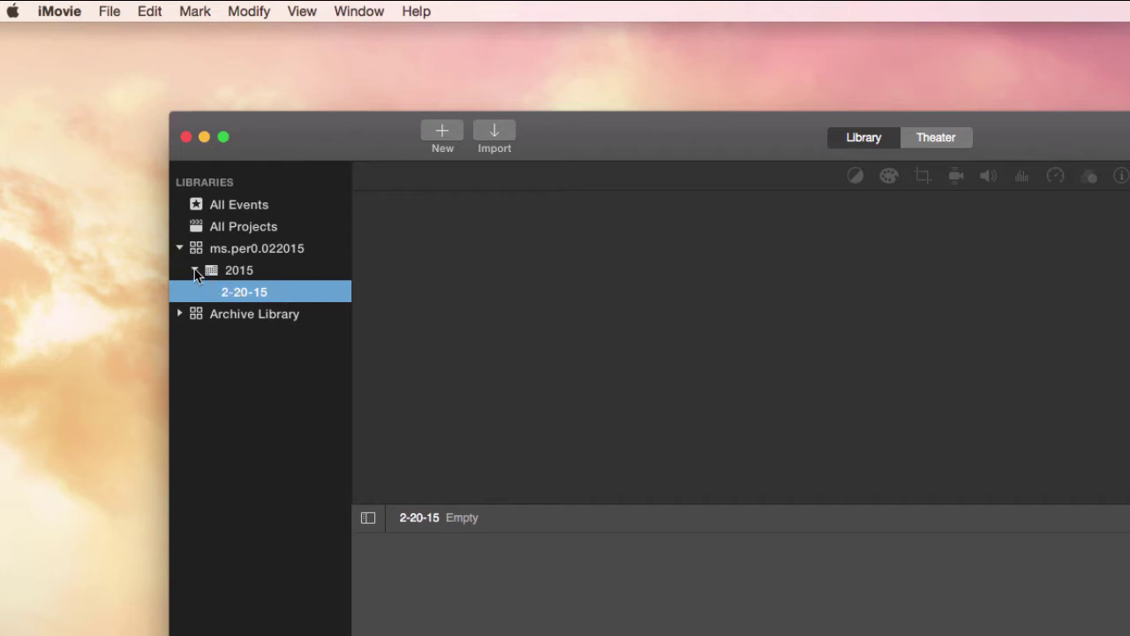
left_click(195, 271)
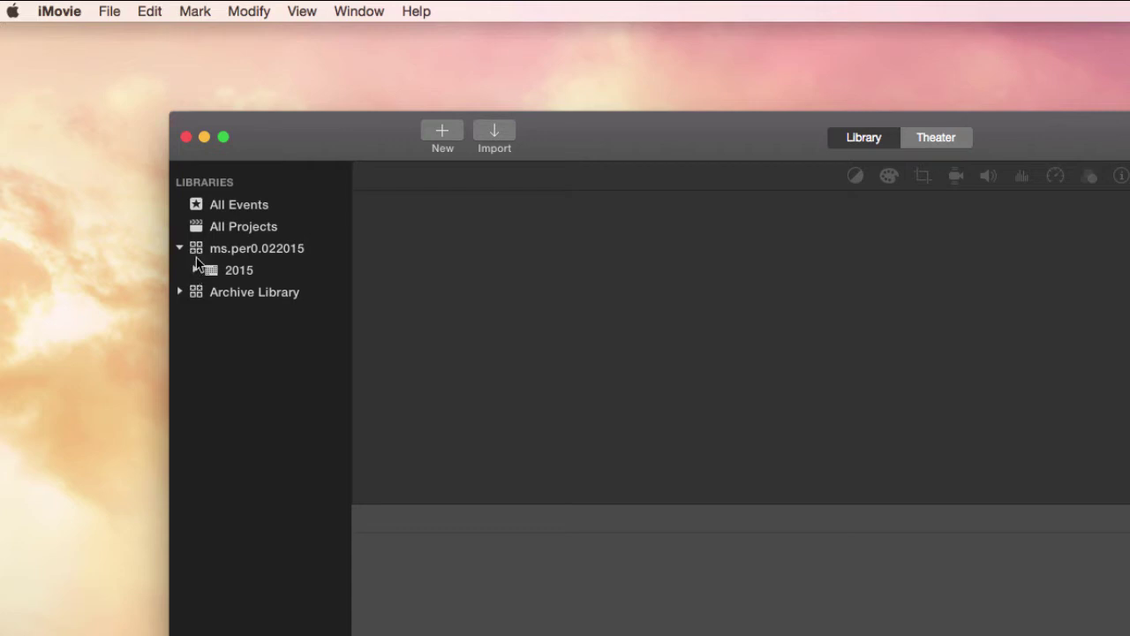
left_click(214, 255)
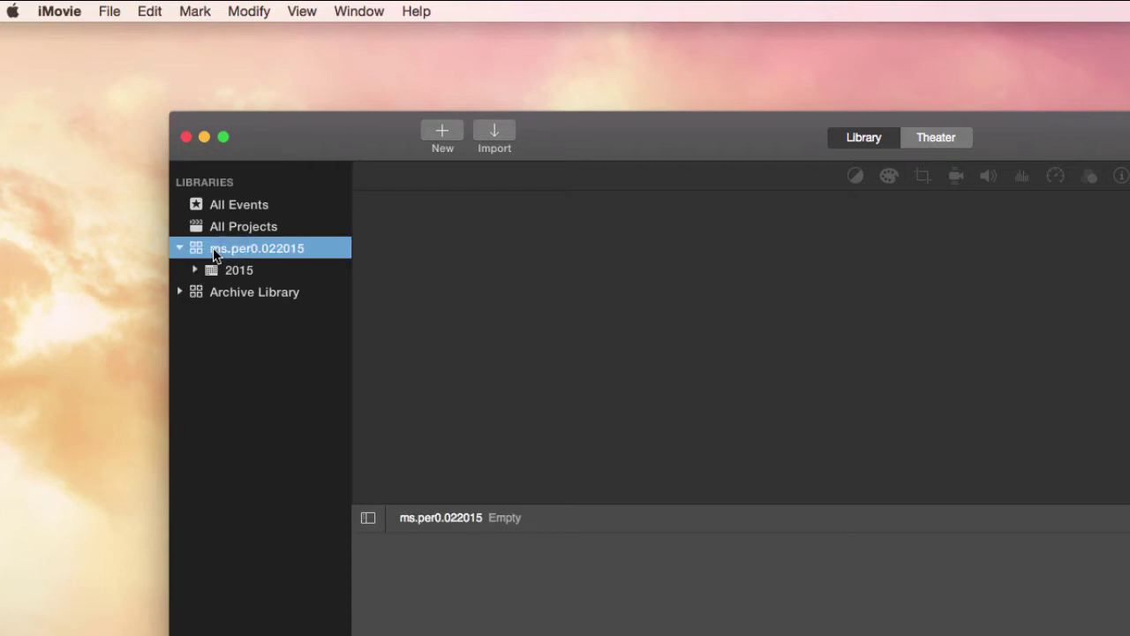
Add a new event named ms022015ss to the ms.per0.022015 library
left_click(109, 11)
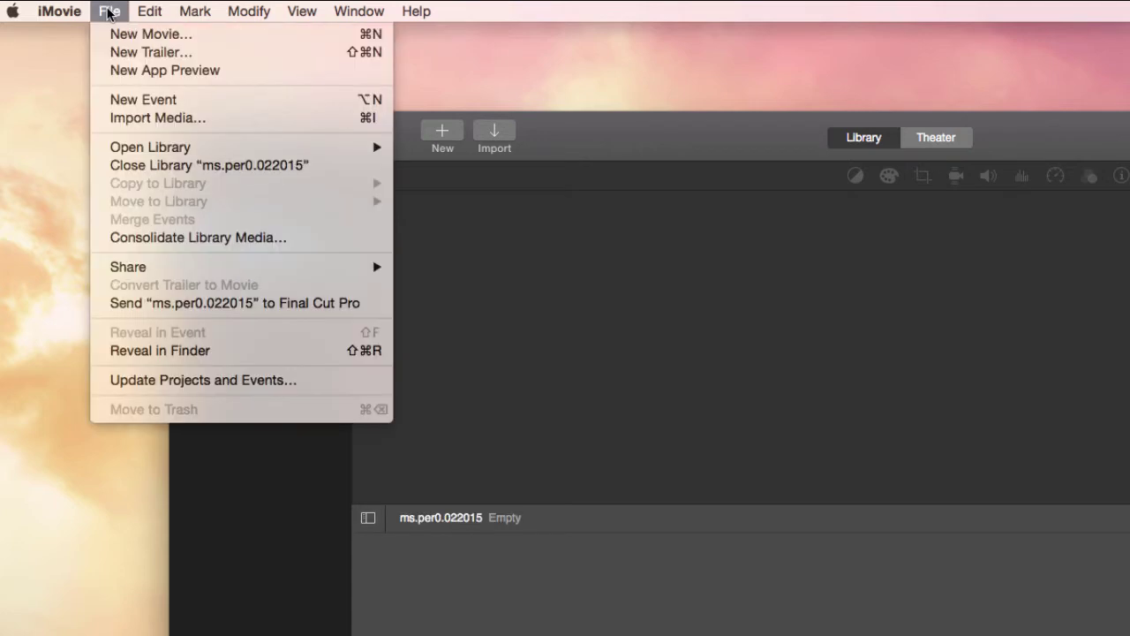
left_click(146, 103)
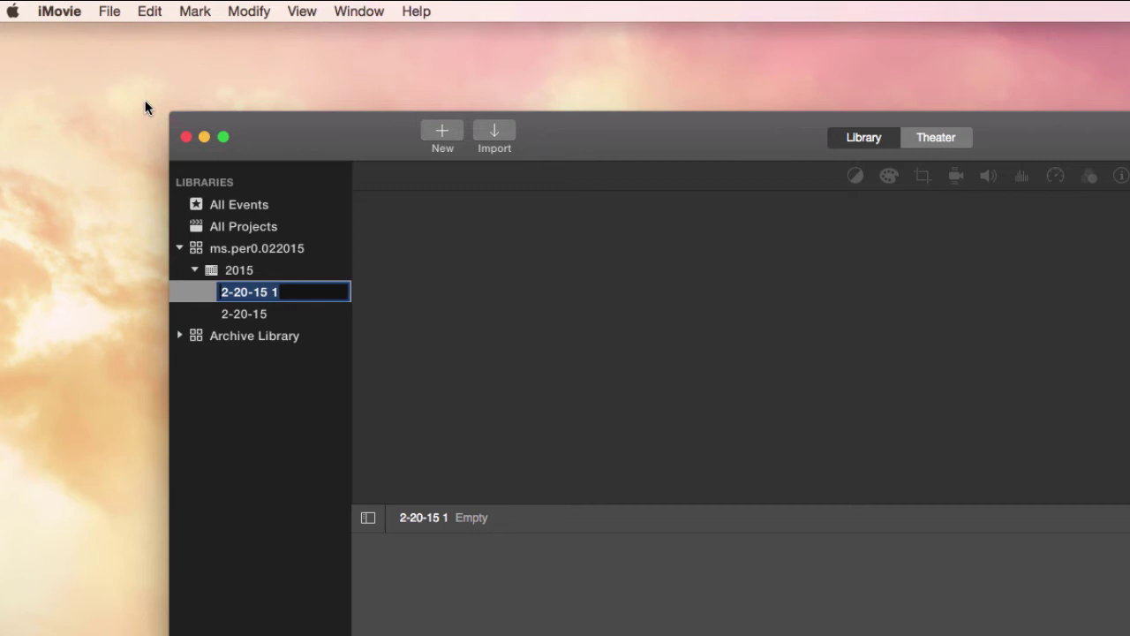
type("ms")
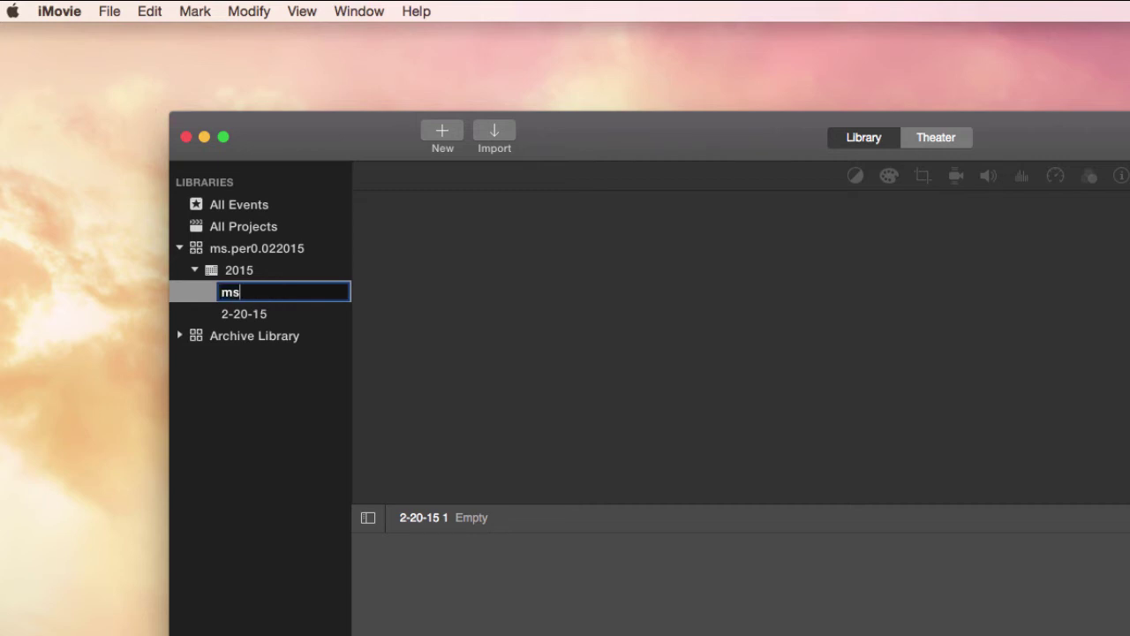
type("022015ss")
key("Return")
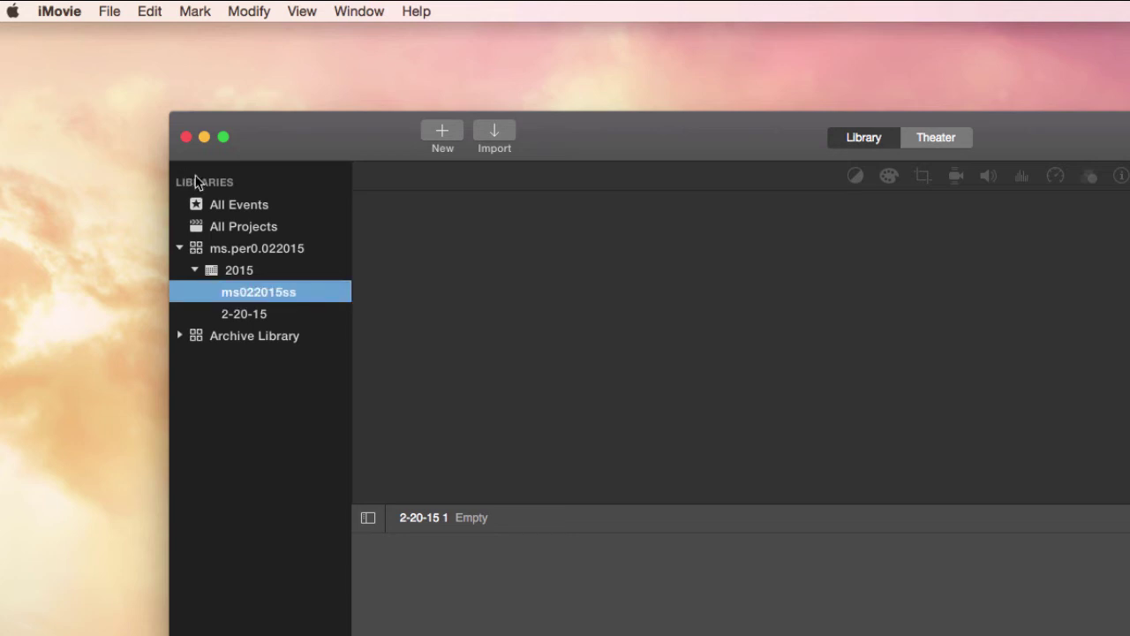
Expand the library's 2015 group and open the ms022015ss event
left_click(224, 251)
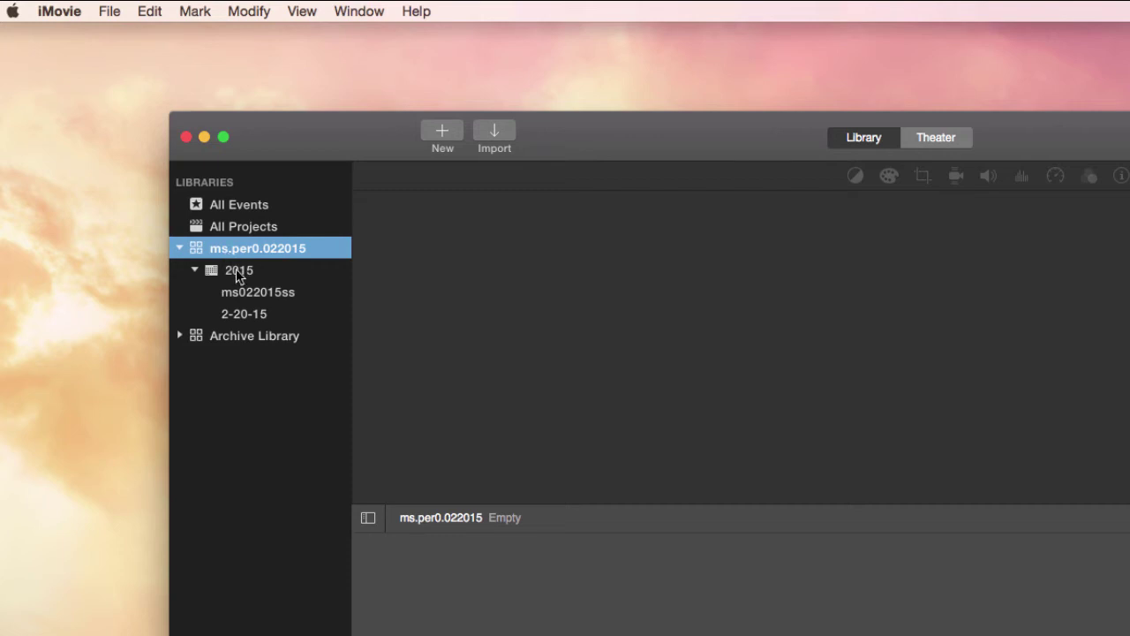
left_click(239, 273)
left_click(240, 296)
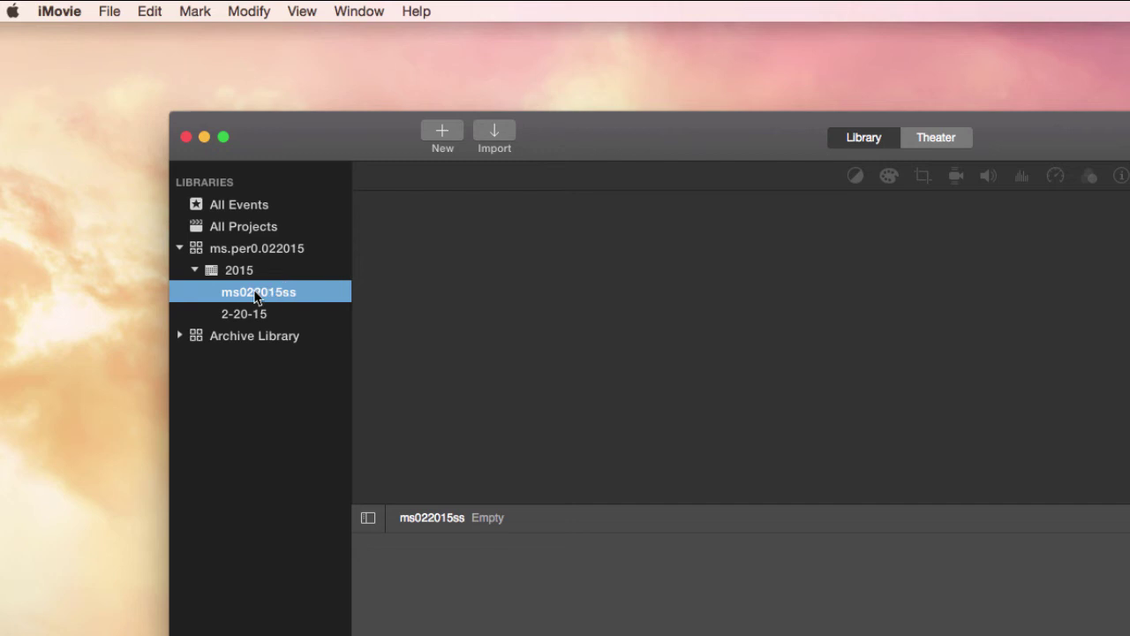
Start an import into ms022015ss and locate Documents > ms.per6.021115 > ms022015sspics
left_click(495, 135)
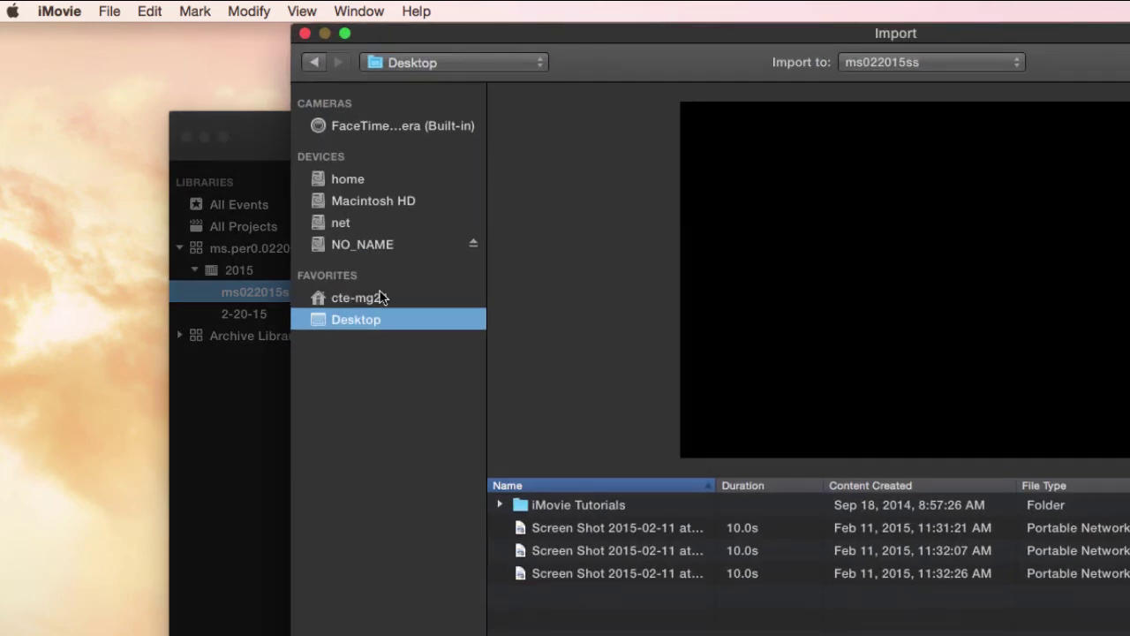
left_click(367, 302)
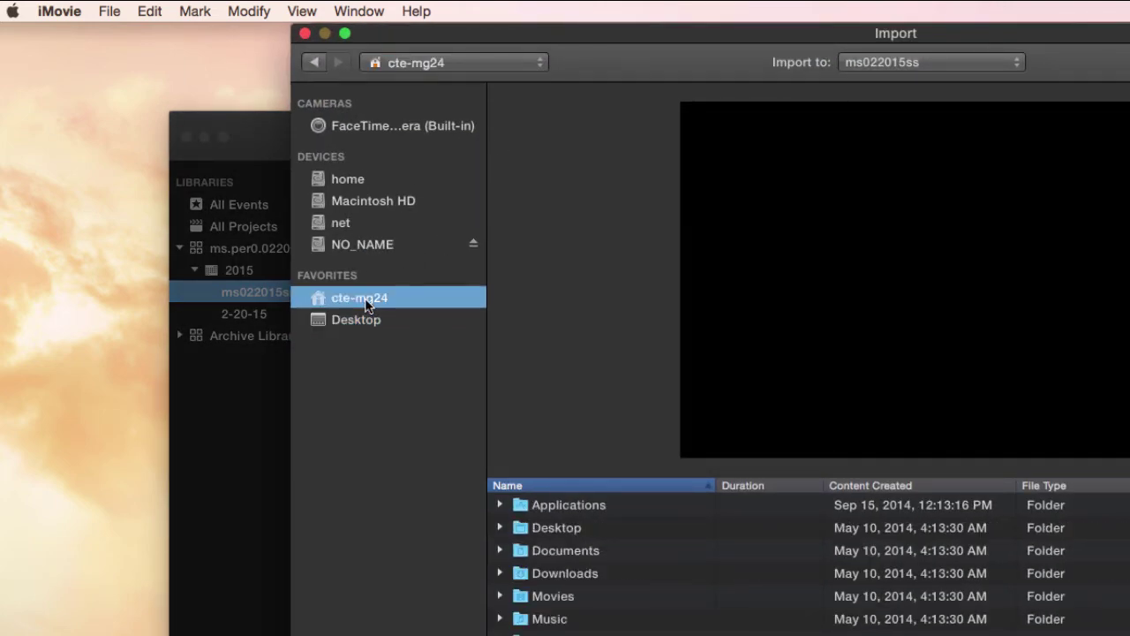
left_click(501, 552)
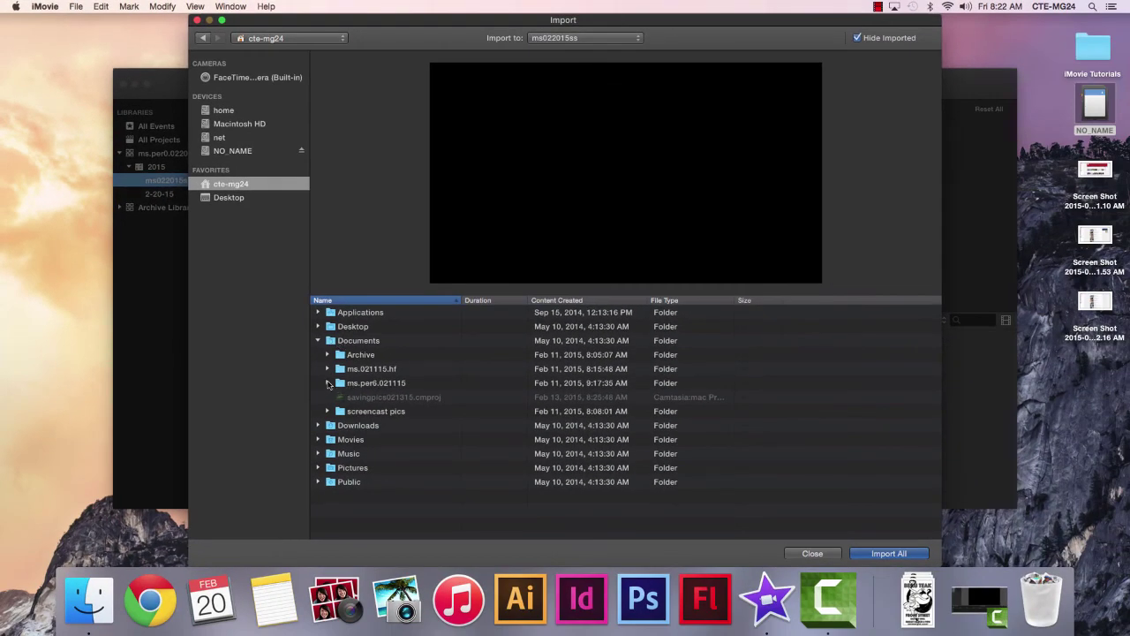
left_click(327, 382)
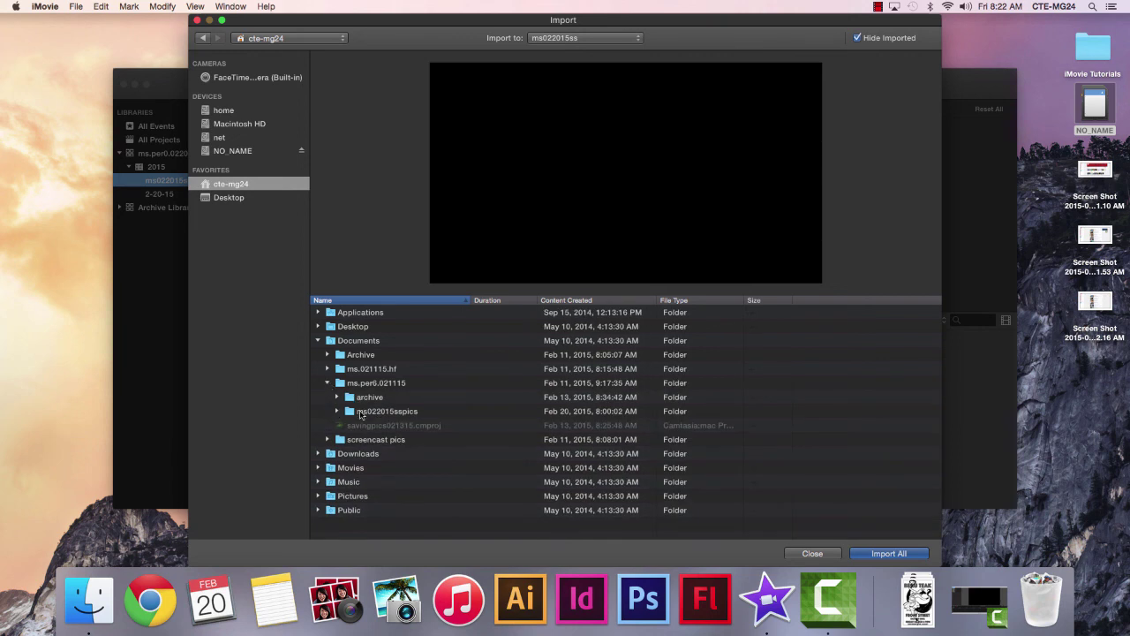
left_click(360, 414)
Select every photo from hike1.jpg to ski17.jpg in ms022015sspics and import all 34
double_click(361, 414)
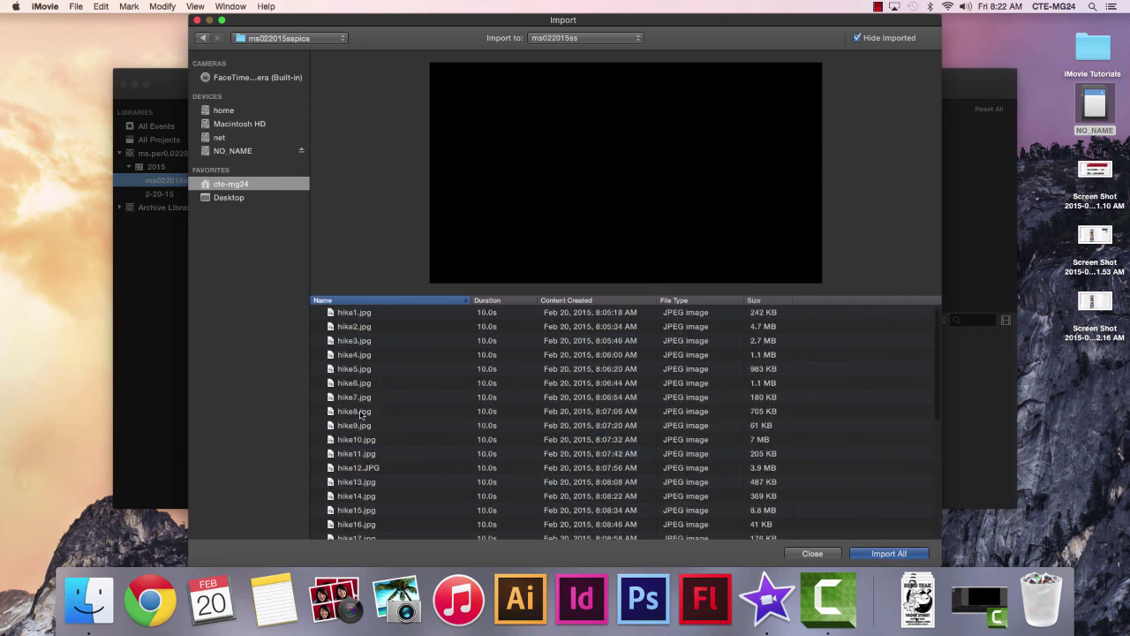
scroll(381, 409, "down", 10)
scroll(381, 409, "up", 10)
scroll(380, 409, "down", 10)
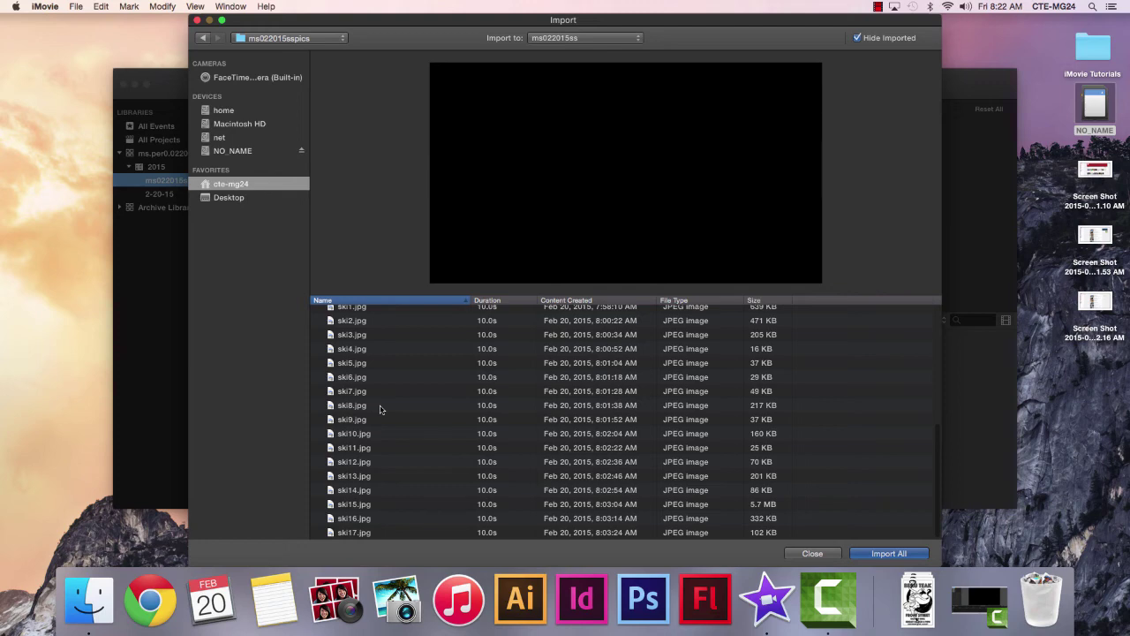
scroll(380, 408, "up", 10)
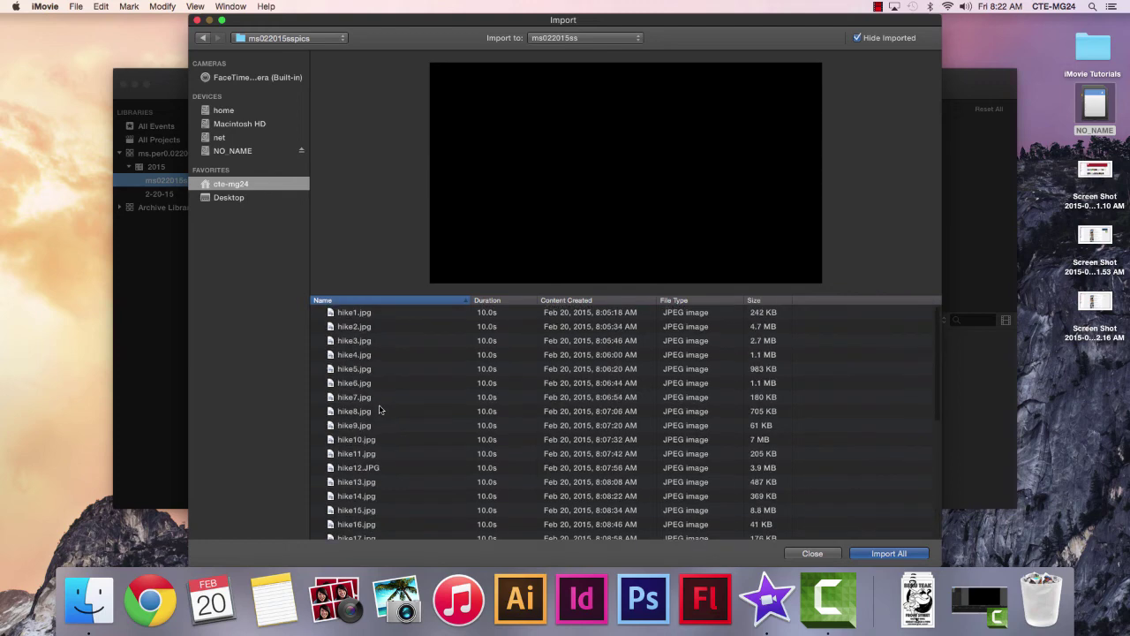
left_click(394, 316)
scroll(417, 371, "down", 10)
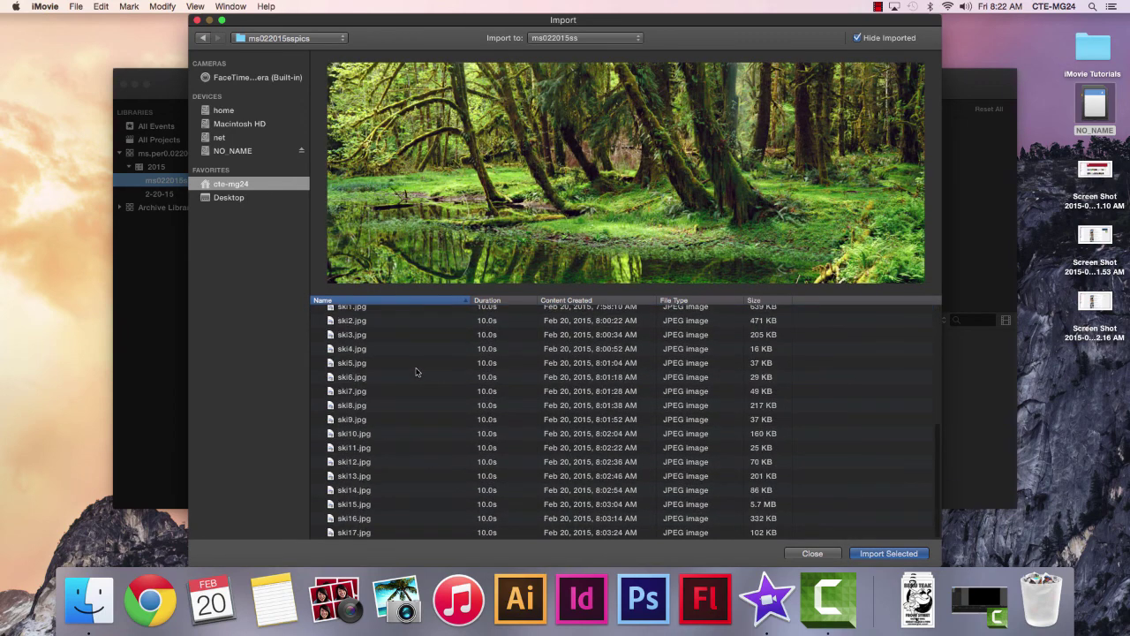
left_click(416, 532, "shift")
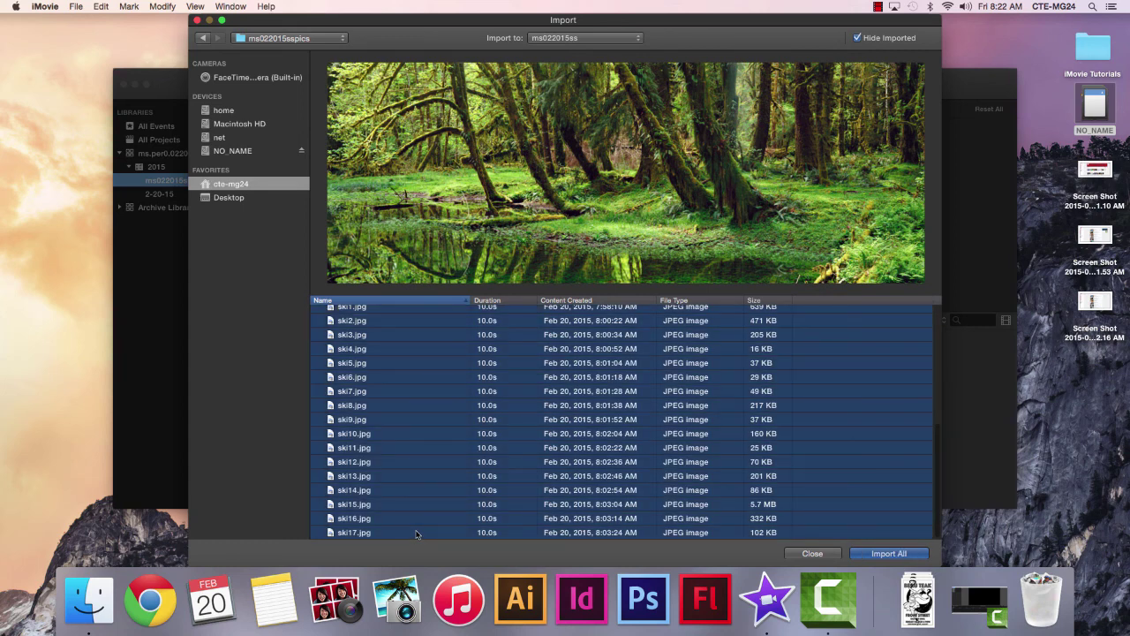
left_click(887, 554)
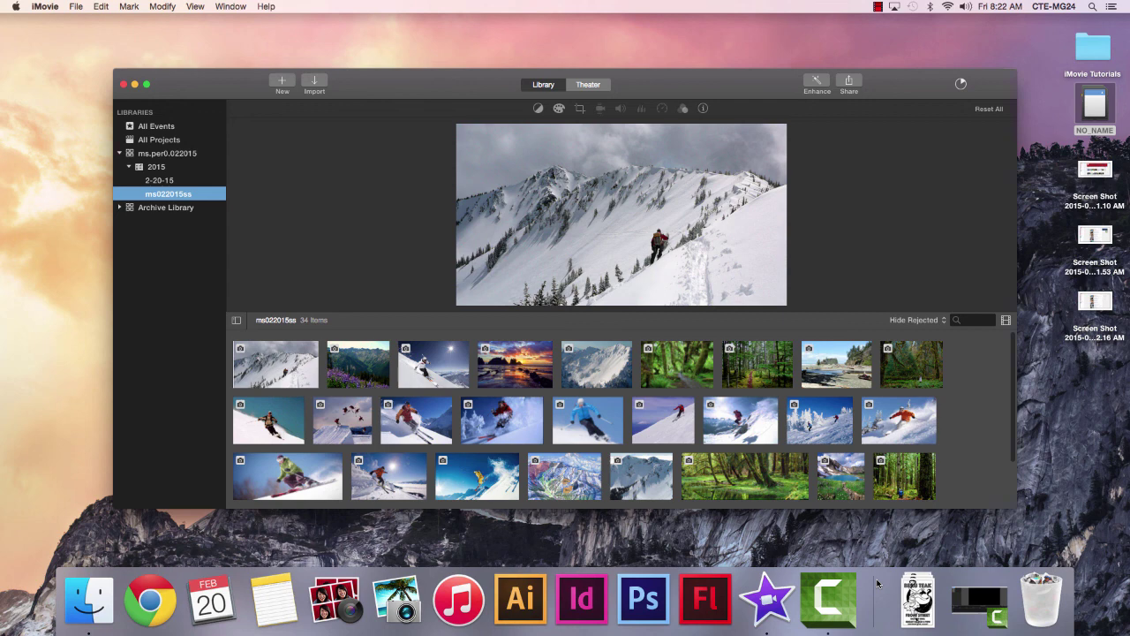
scroll(845, 409, "down", 3)
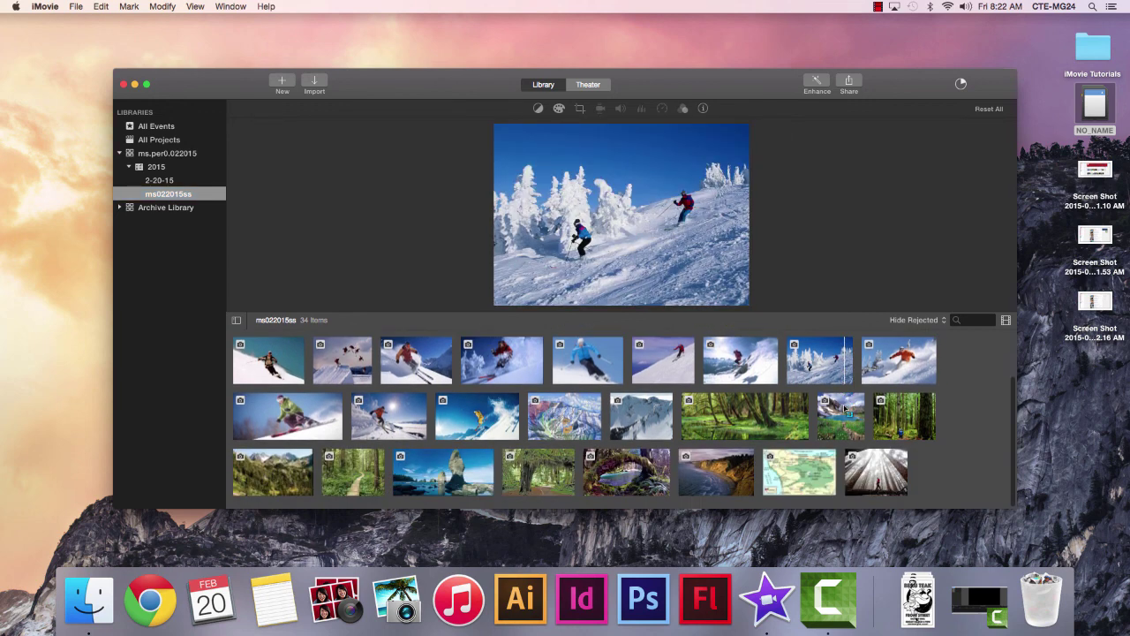
scroll(844, 409, "up", 2)
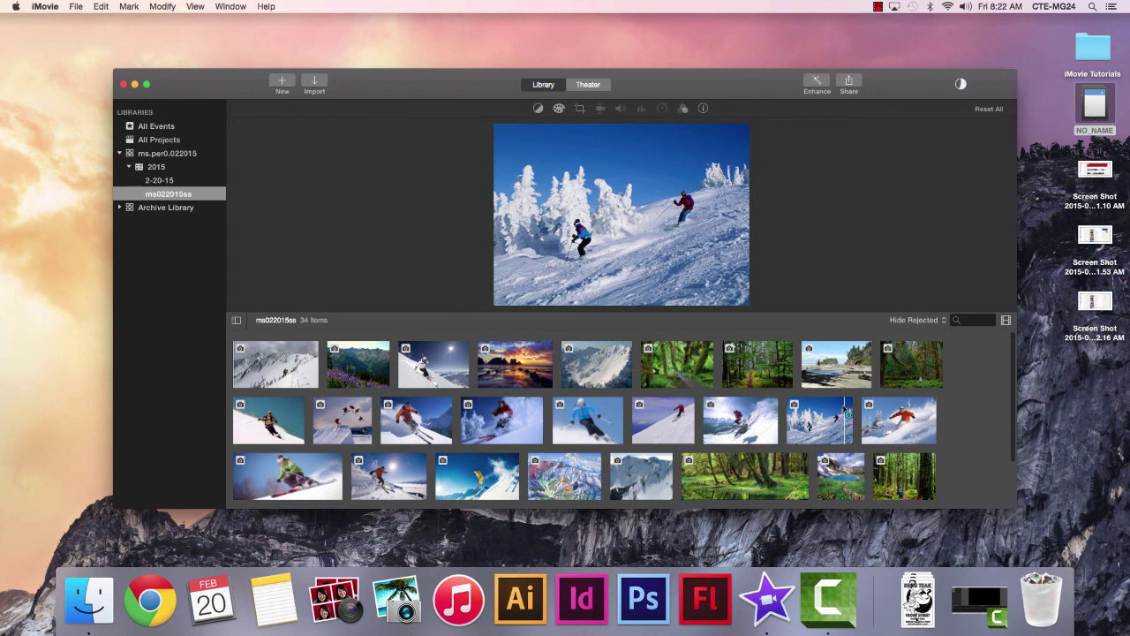
scroll(845, 409, "down", 2)
scroll(845, 408, "up", 2)
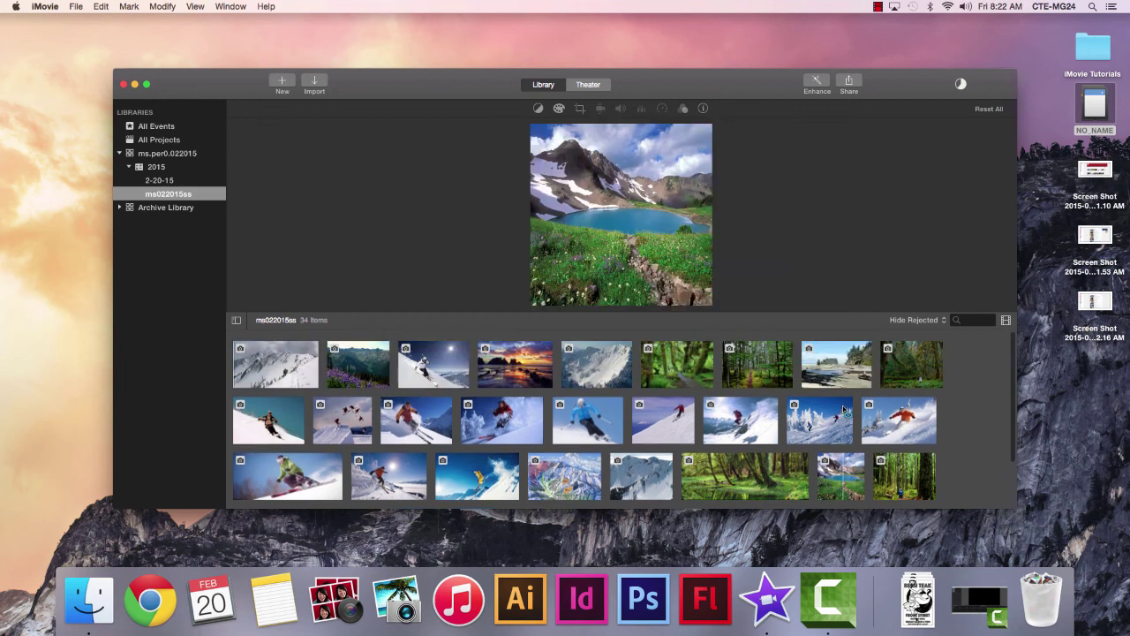
scroll(845, 409, "down", 2)
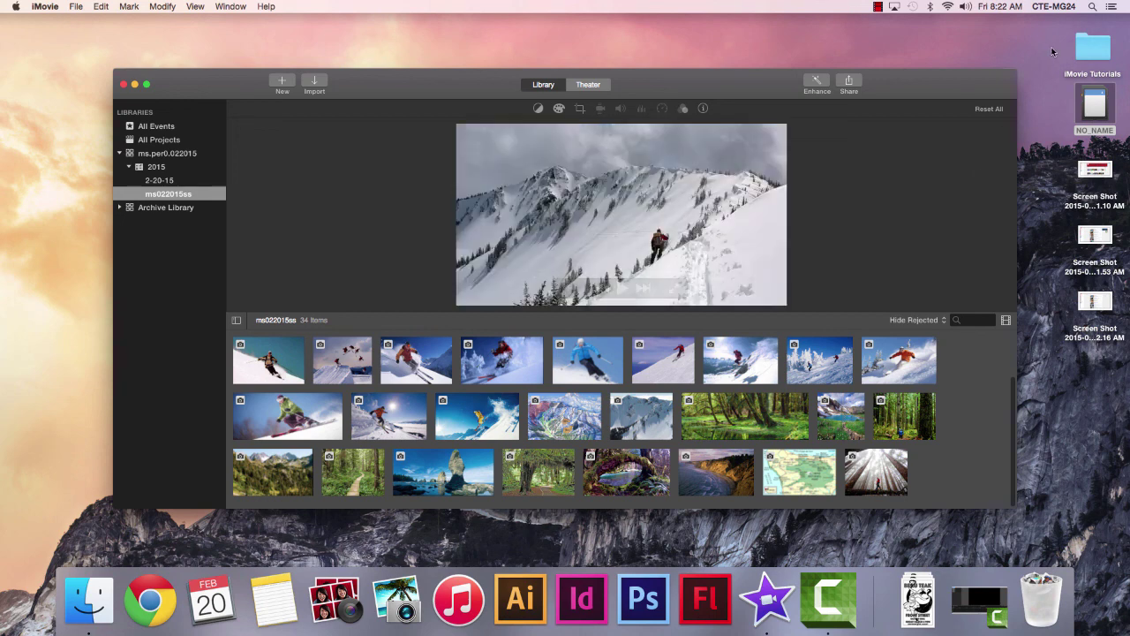
left_click(879, 7)
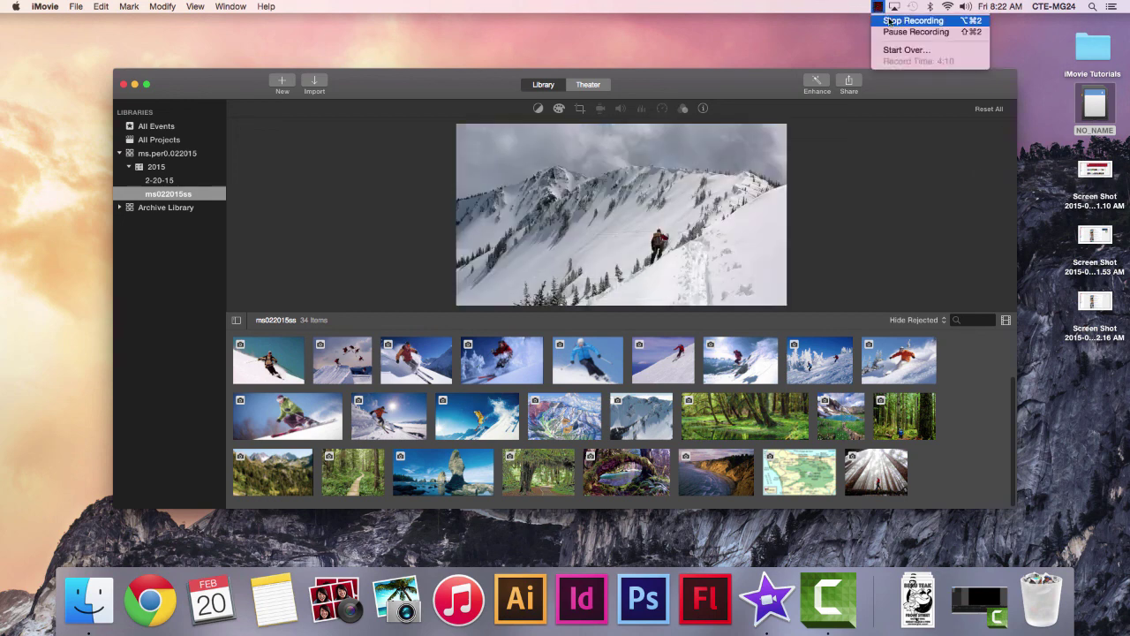